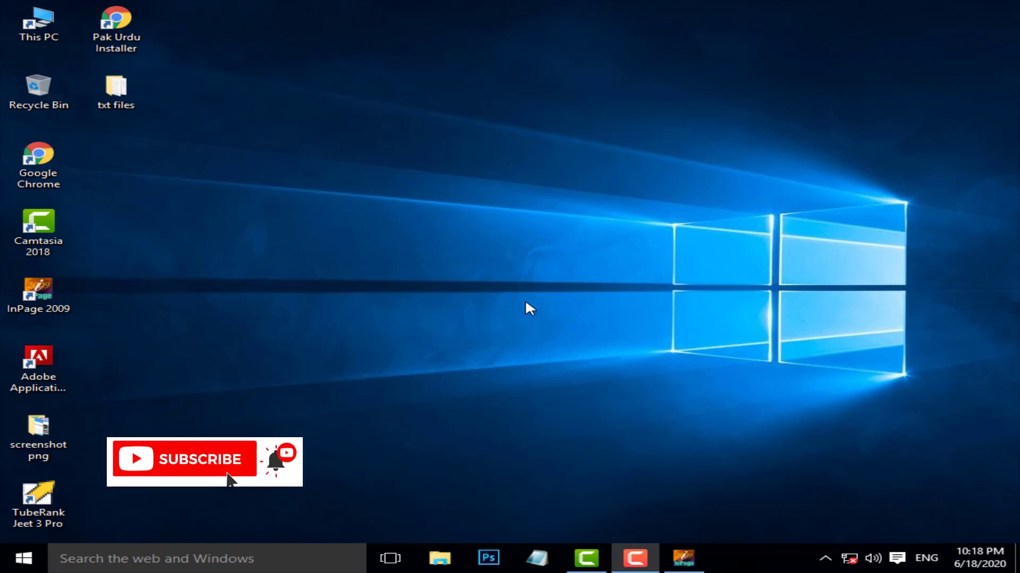
Step: Switch to InPage and draw a rectangular picture box about 3.16" by 1.98" over the second paragraph
{"action": "left_click", "coordinate": [684, 558]}
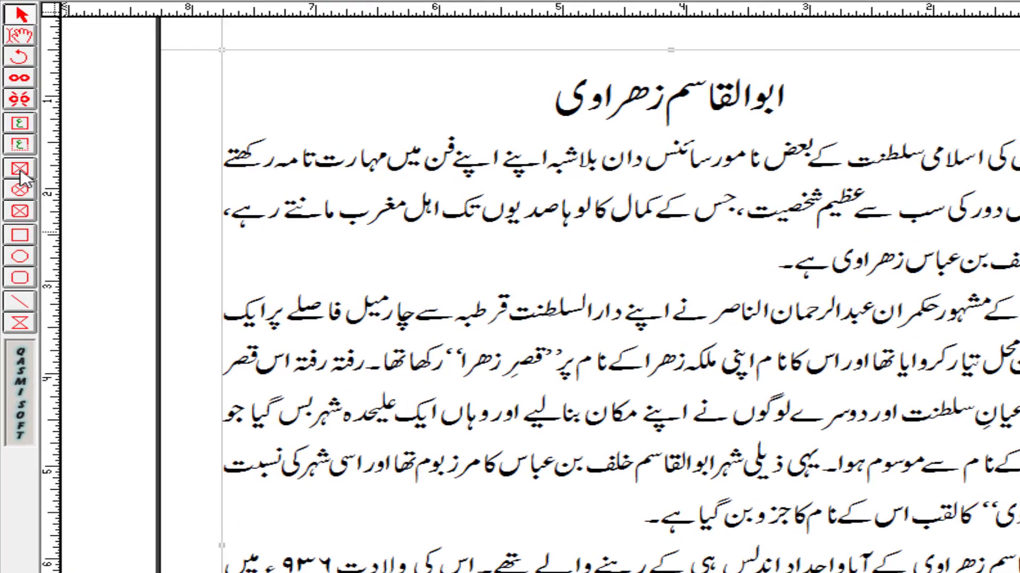
{"action": "left_click", "coordinate": [20, 170]}
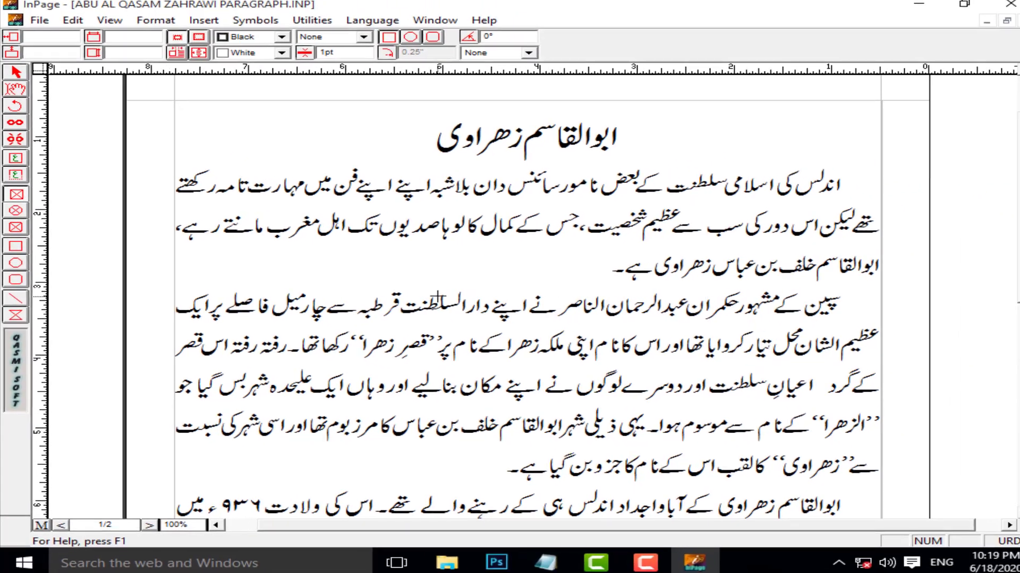
{"action": "left_click_drag", "start_coordinate": [440, 295], "coordinate": [733, 435]}
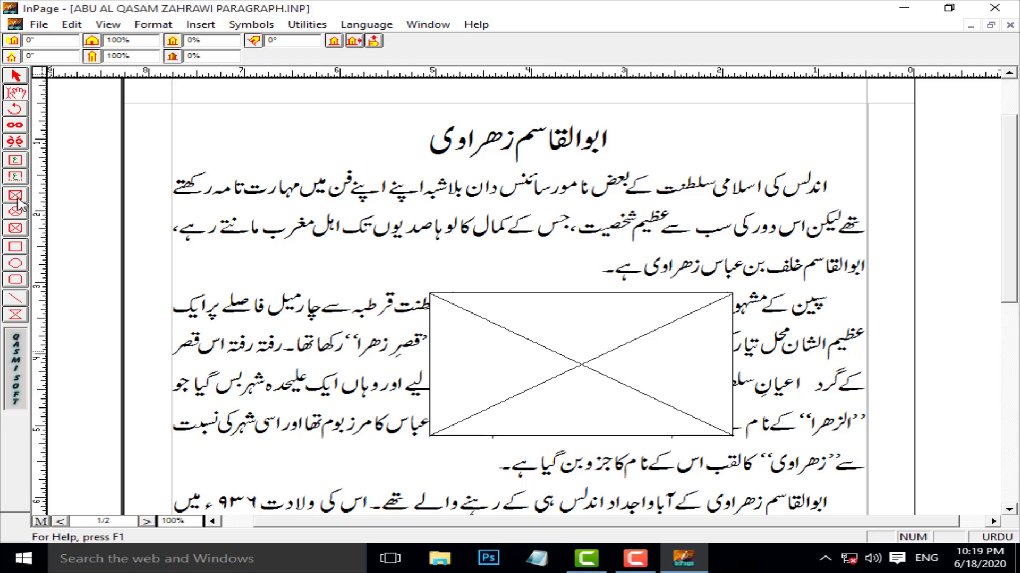
Step: Move the picture box down the page and back over the second paragraph, to about 2.08" horizontally and 3.22" vertically
{"action": "left_click", "coordinate": [14, 77]}
{"action": "left_click_drag", "start_coordinate": [628, 313], "coordinate": [658, 411]}
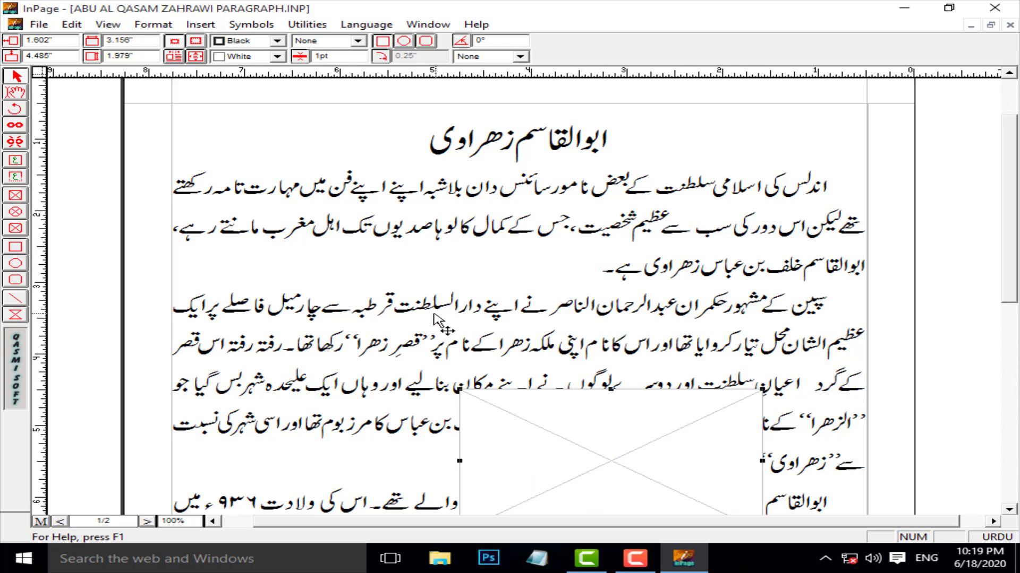
{"action": "left_click_drag", "start_coordinate": [556, 449], "coordinate": [510, 359]}
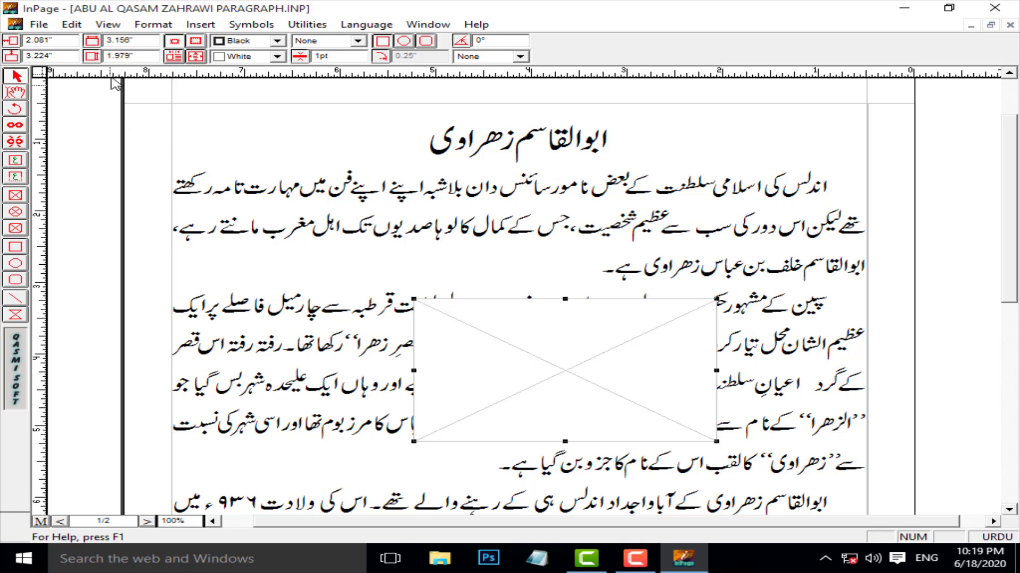
Step: Turn on Text Wrap for the article's body text
{"action": "left_click", "coordinate": [17, 93]}
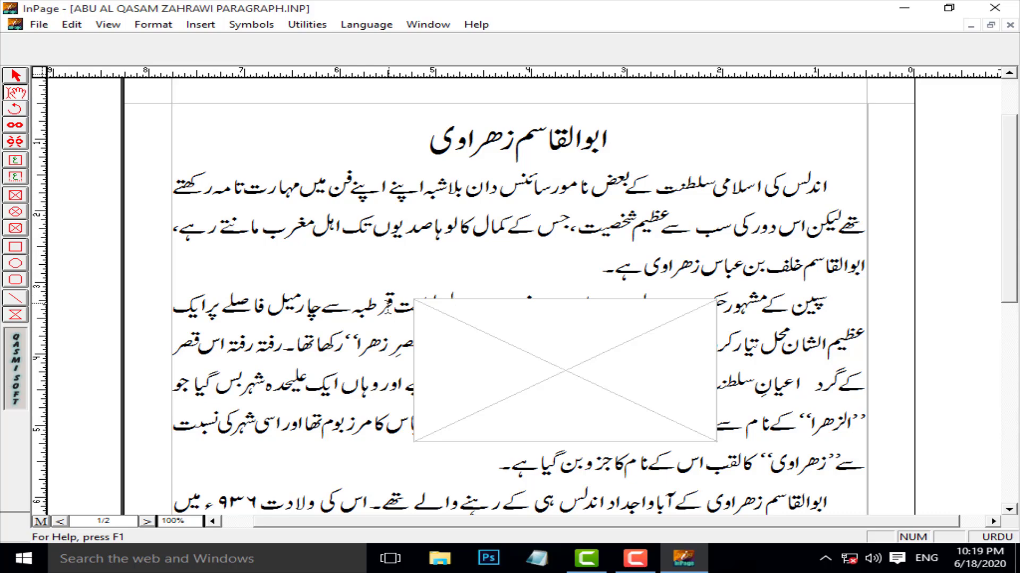
{"action": "left_click", "coordinate": [366, 344]}
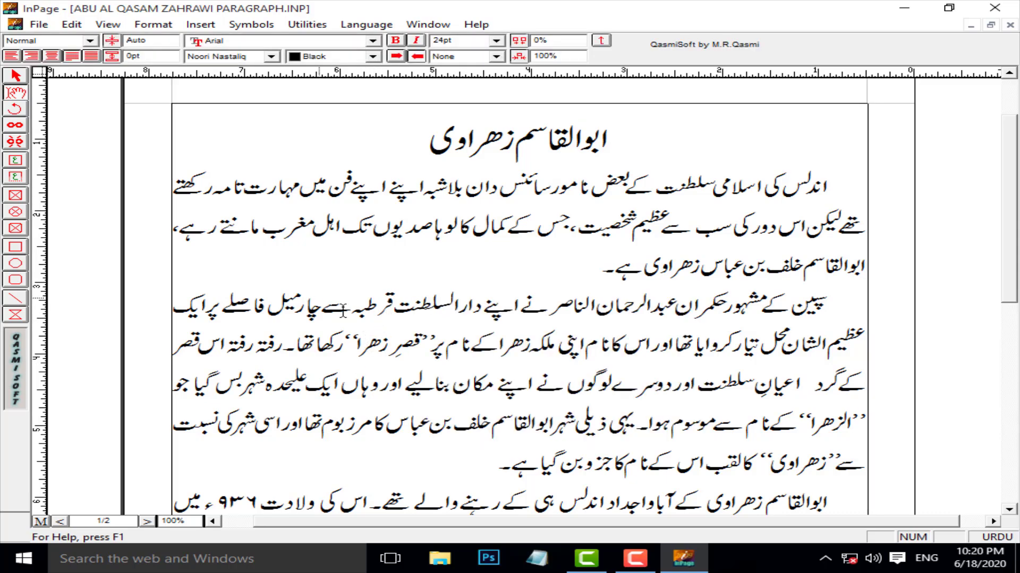
{"action": "left_click", "coordinate": [151, 24]}
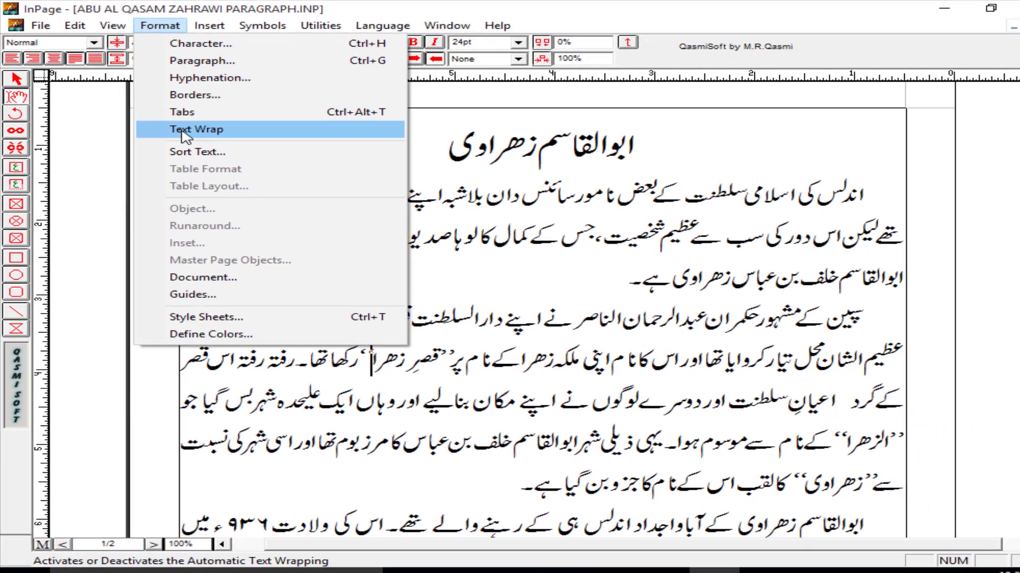
{"action": "left_click", "coordinate": [246, 180]}
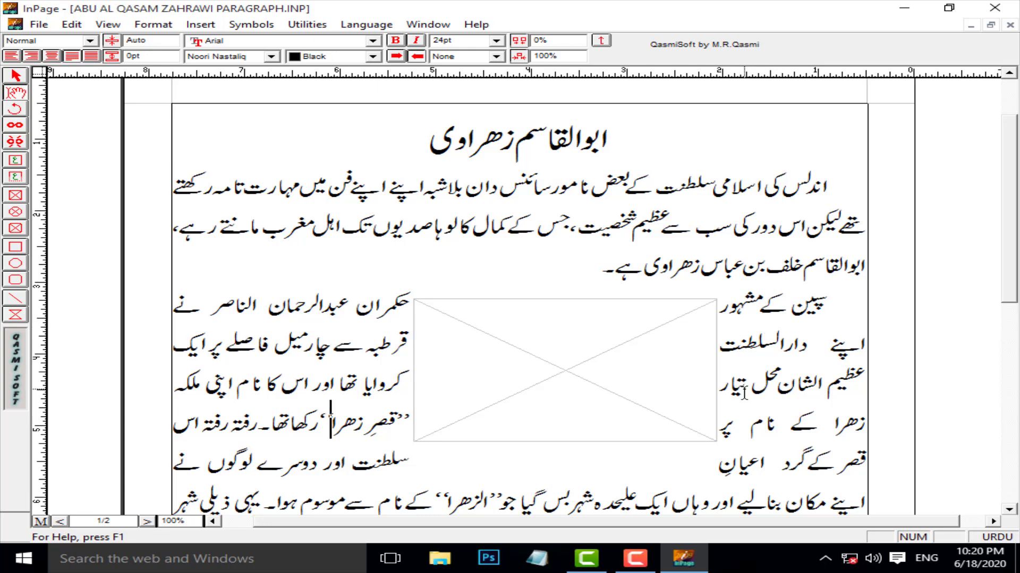
Step: Turn off Run Around for the picture box in its Text Run Around Offset settings
{"action": "left_click", "coordinate": [154, 26]}
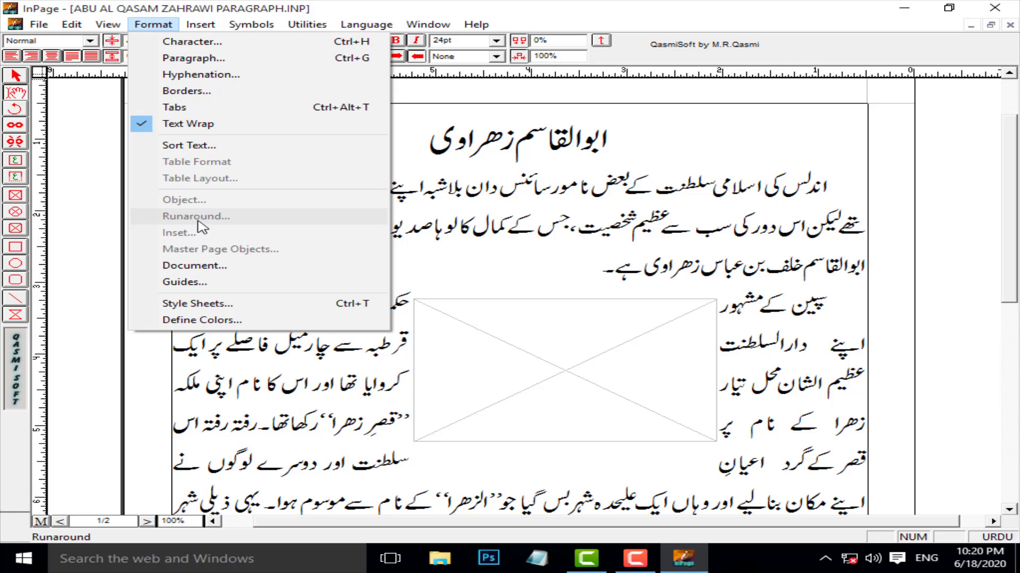
{"action": "left_click", "coordinate": [18, 81]}
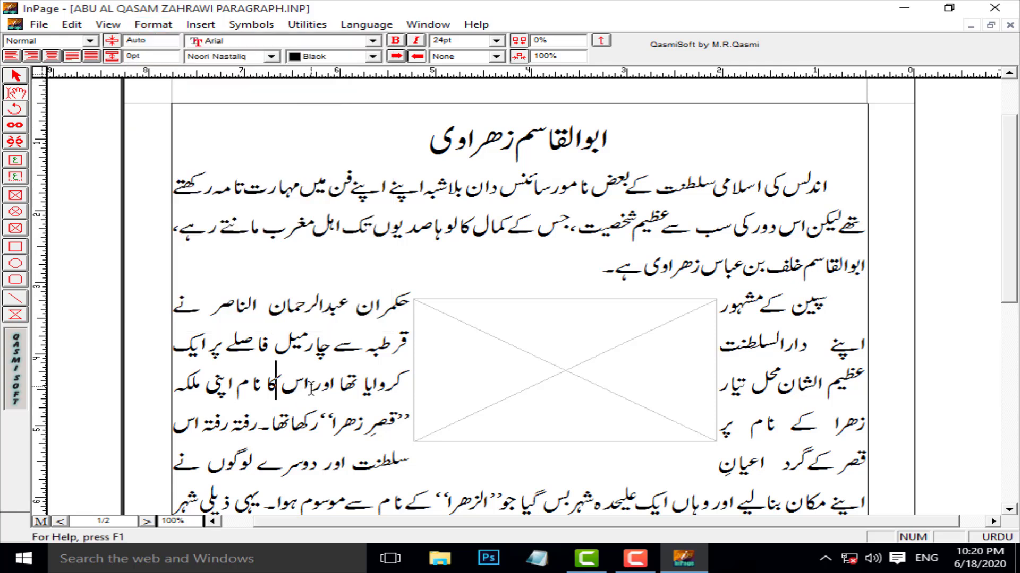
{"action": "left_click", "coordinate": [16, 79]}
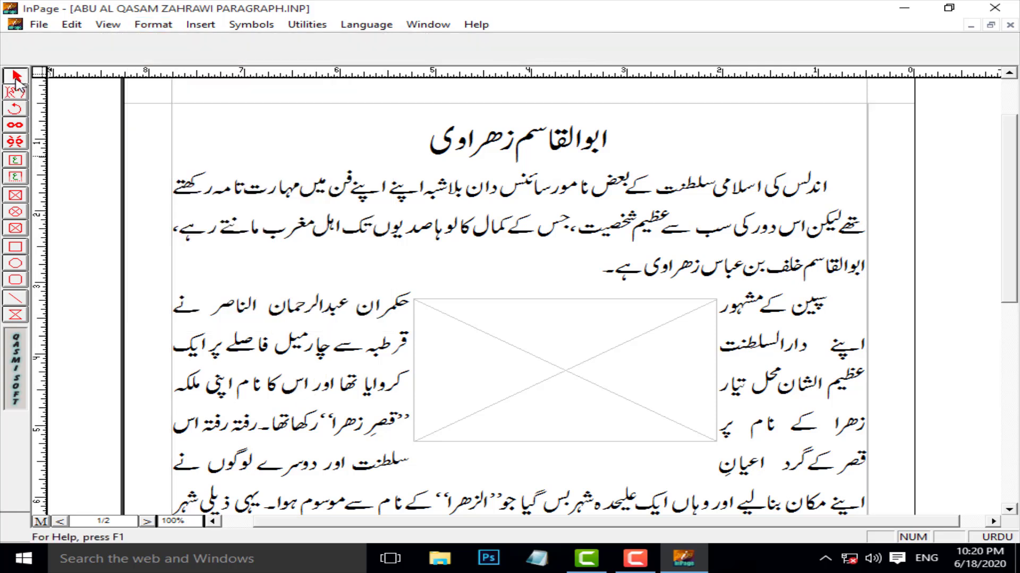
{"action": "left_click", "coordinate": [537, 355]}
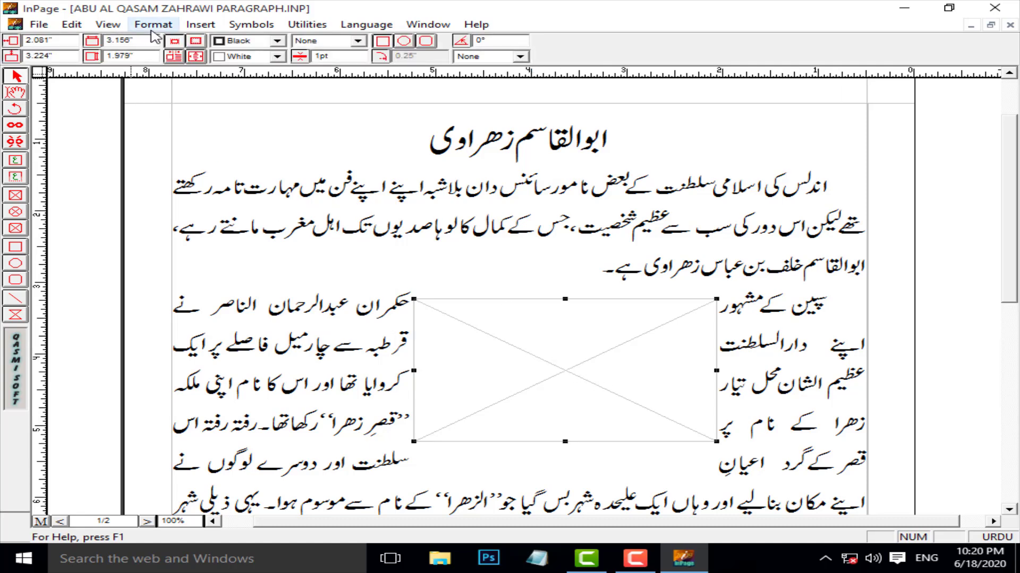
{"action": "left_click", "coordinate": [153, 25]}
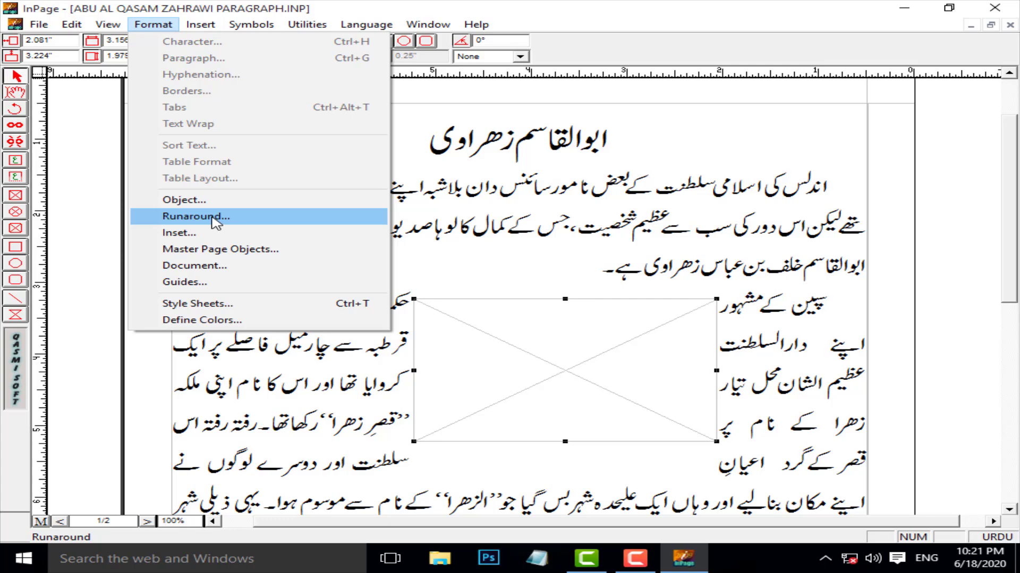
{"action": "left_click", "coordinate": [211, 219]}
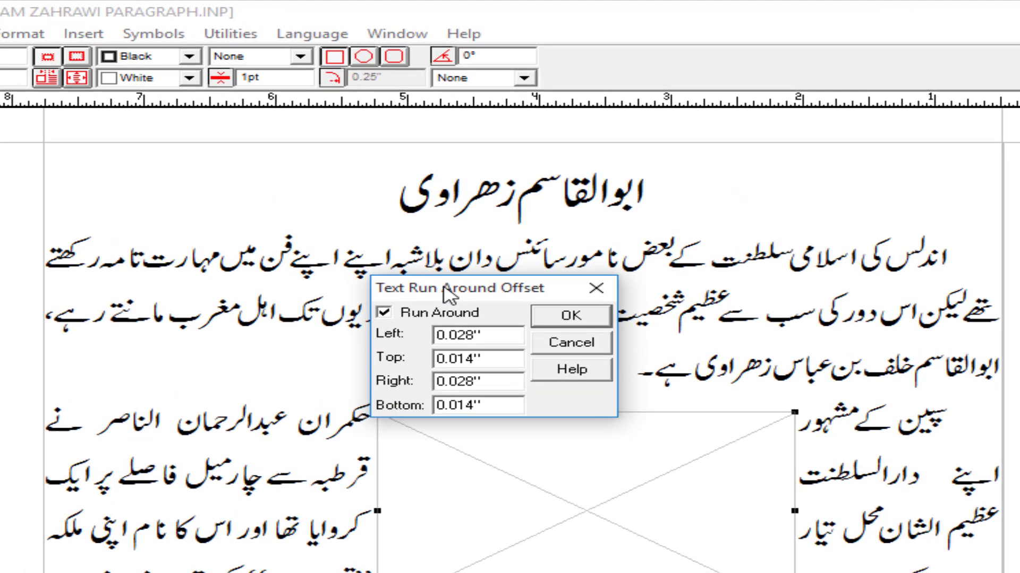
{"action": "left_click_drag", "start_coordinate": [472, 232], "coordinate": [464, 197]}
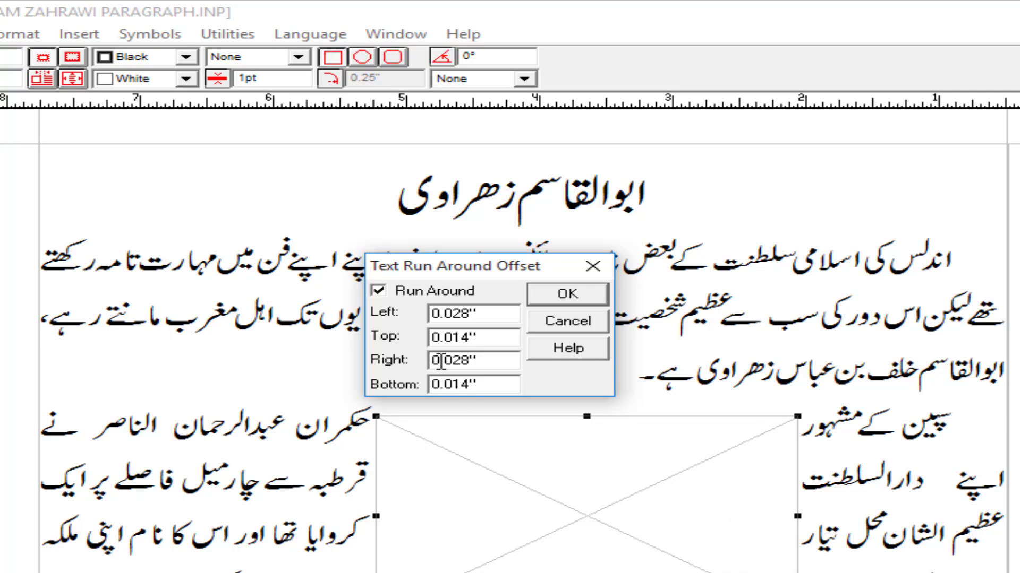
{"action": "left_click", "coordinate": [393, 291]}
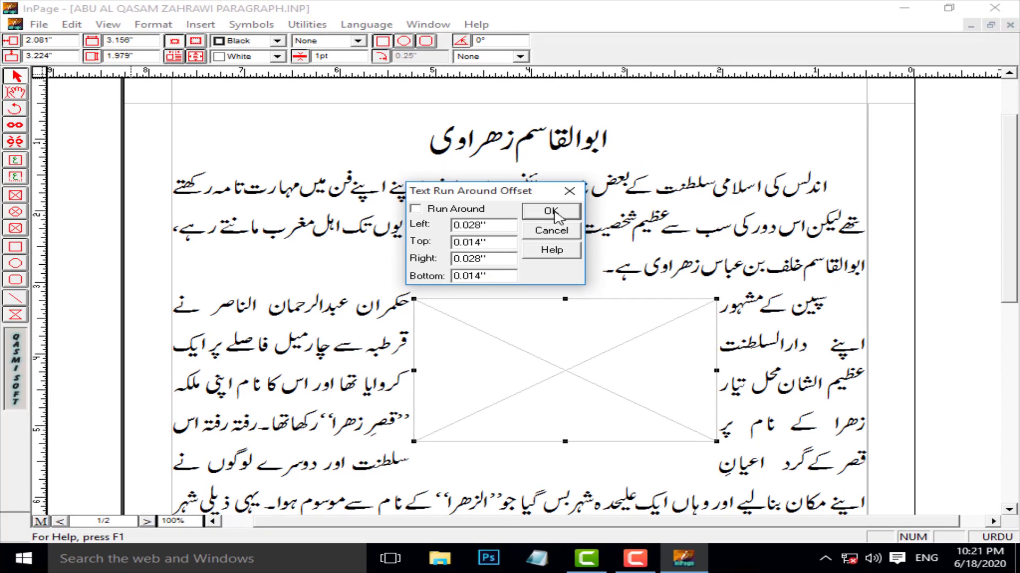
{"action": "left_click", "coordinate": [551, 211]}
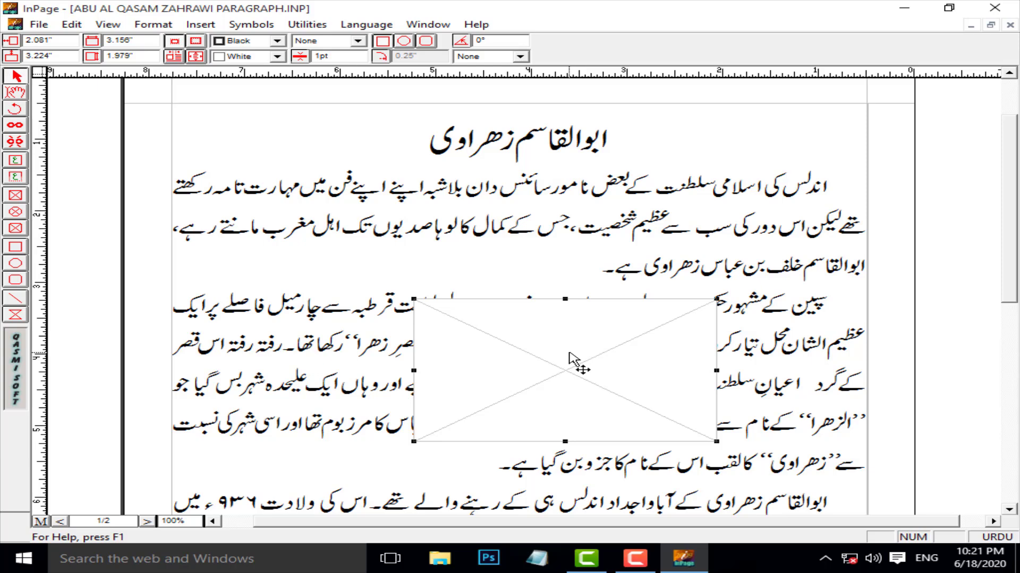
Step: Turn Run Around back on for the picture box, keeping the existing offsets
{"action": "left_click", "coordinate": [153, 27]}
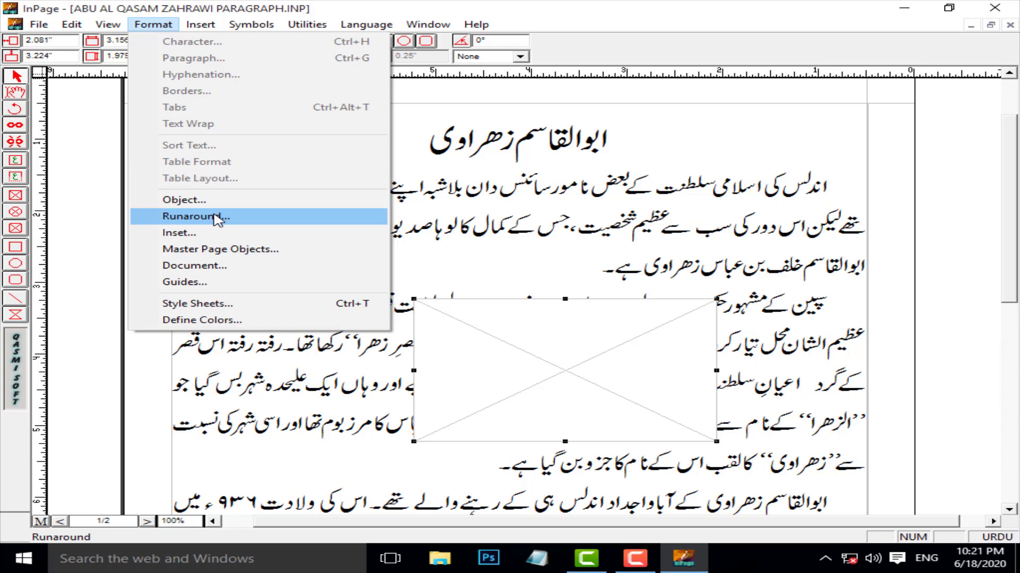
{"action": "left_click", "coordinate": [202, 222]}
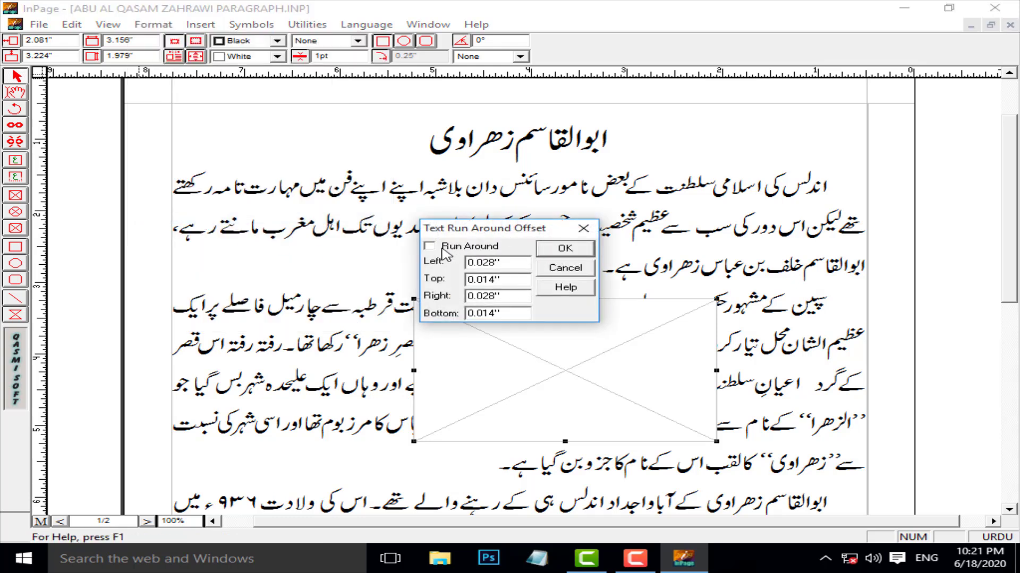
{"action": "left_click", "coordinate": [565, 249]}
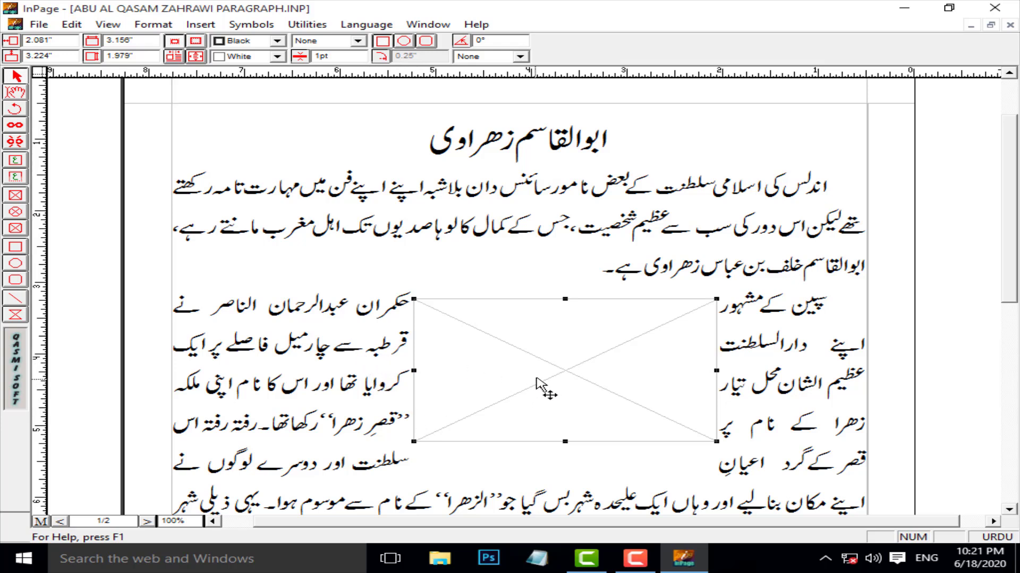
Step: Import beach-5182349_1920.jpg into the picture box and shift the image upward inside the frame to leave space beneath it
{"action": "mouse_move", "coordinate": [538, 376]}
{"action": "left_mouse_down"}
{"action": "mouse_move", "coordinate": [544, 397]}
{"action": "mouse_move", "coordinate": [537, 377]}
{"action": "left_mouse_up"}
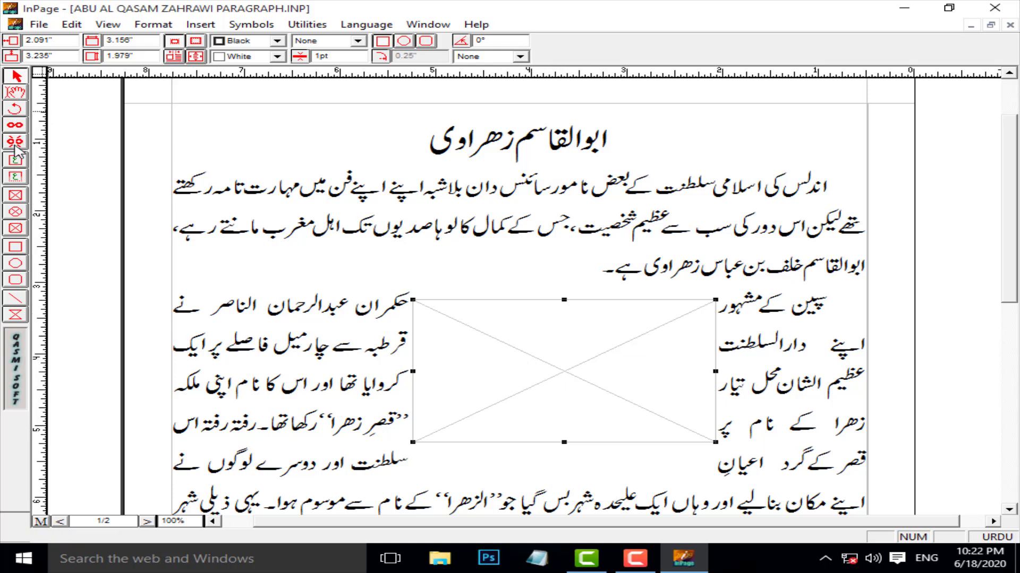
{"action": "left_click", "coordinate": [19, 196]}
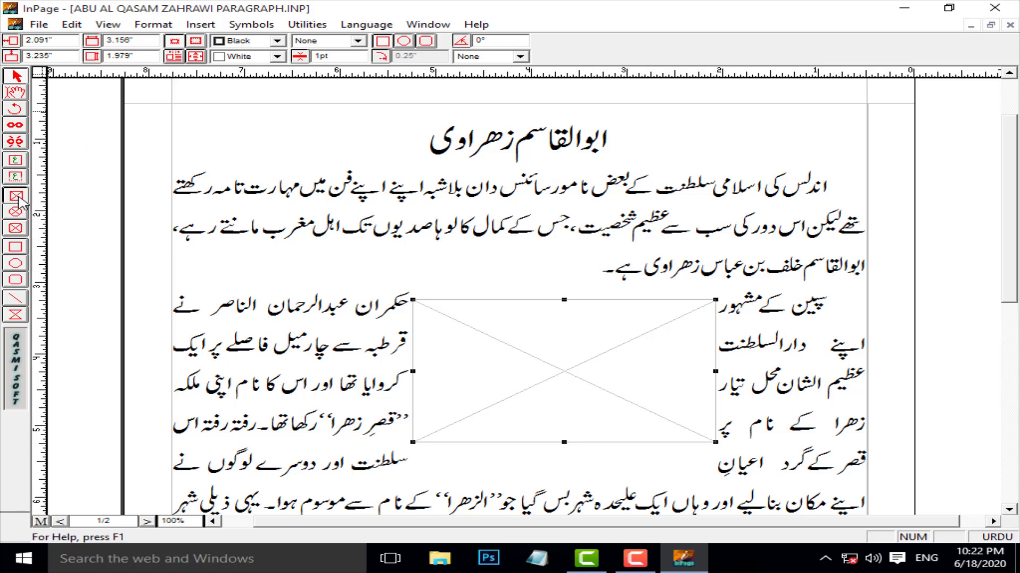
{"action": "left_click", "coordinate": [15, 93]}
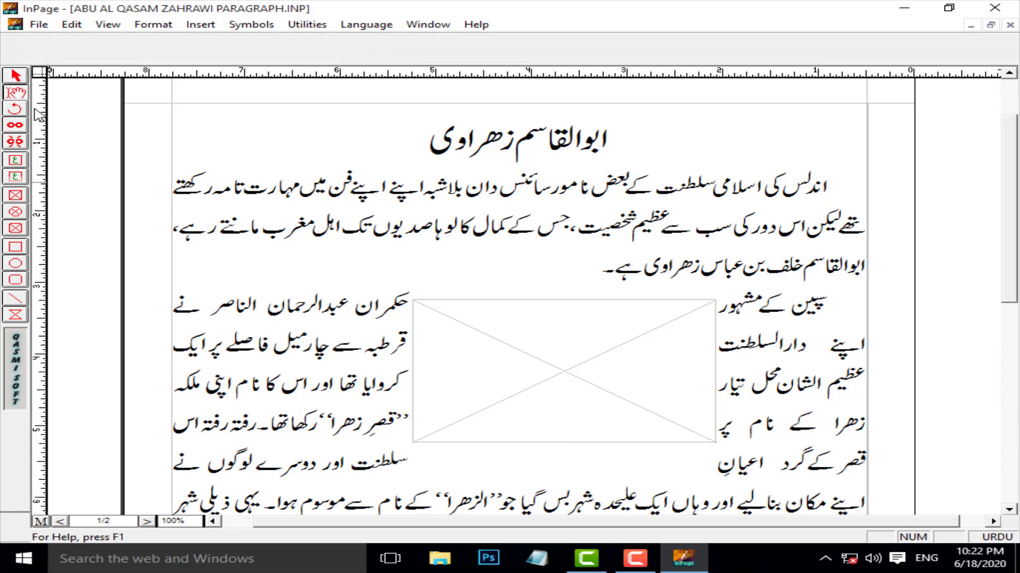
{"action": "double_click", "coordinate": [548, 357]}
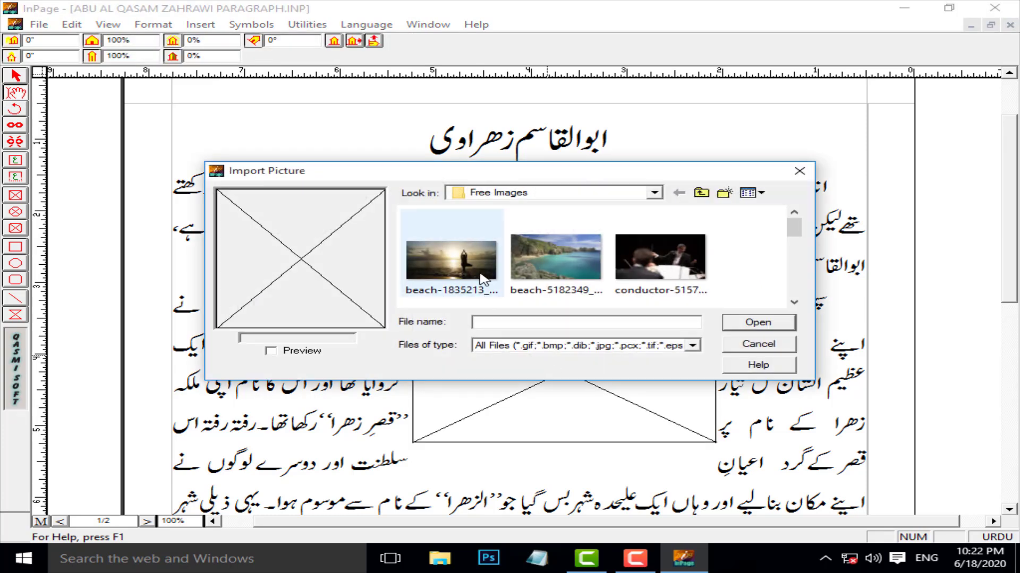
{"action": "left_click", "coordinate": [555, 258]}
{"action": "left_click", "coordinate": [757, 323]}
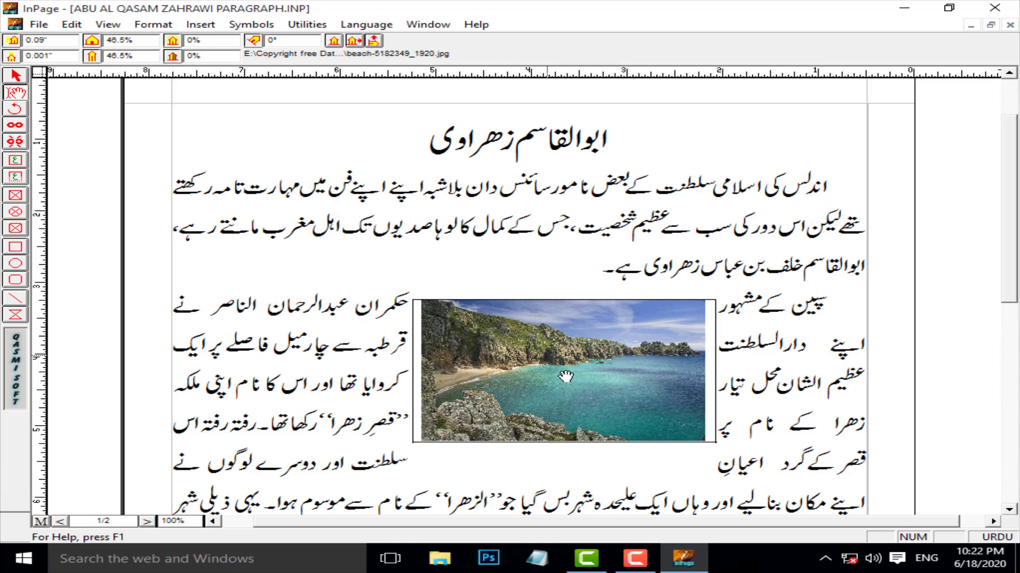
{"action": "left_click_drag", "start_coordinate": [567, 398], "coordinate": [565, 378]}
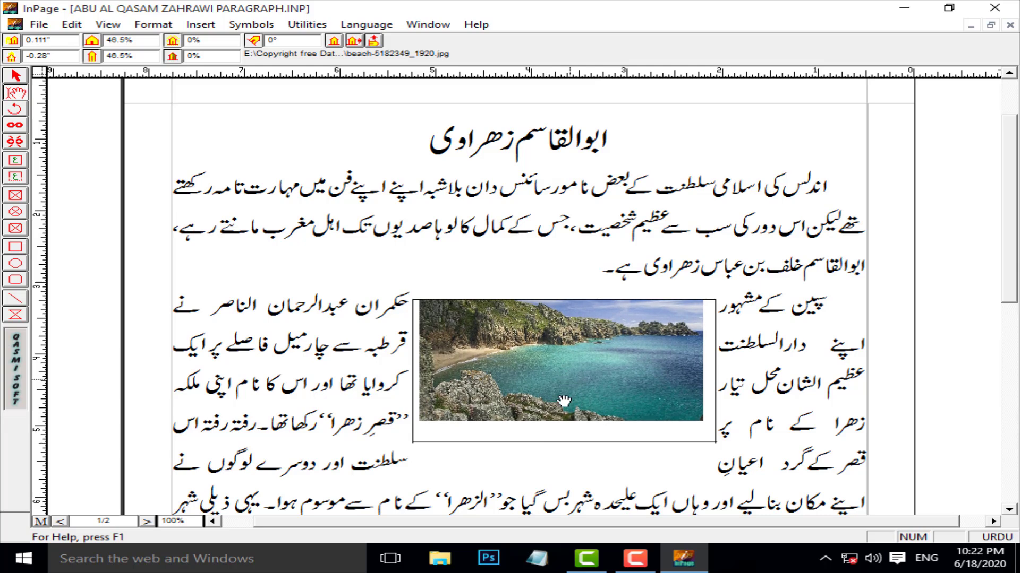
Step: Add a text box across the frame's width just below the image with the caption ان پیج اردو and set it to 24pt
{"action": "left_click", "coordinate": [15, 177]}
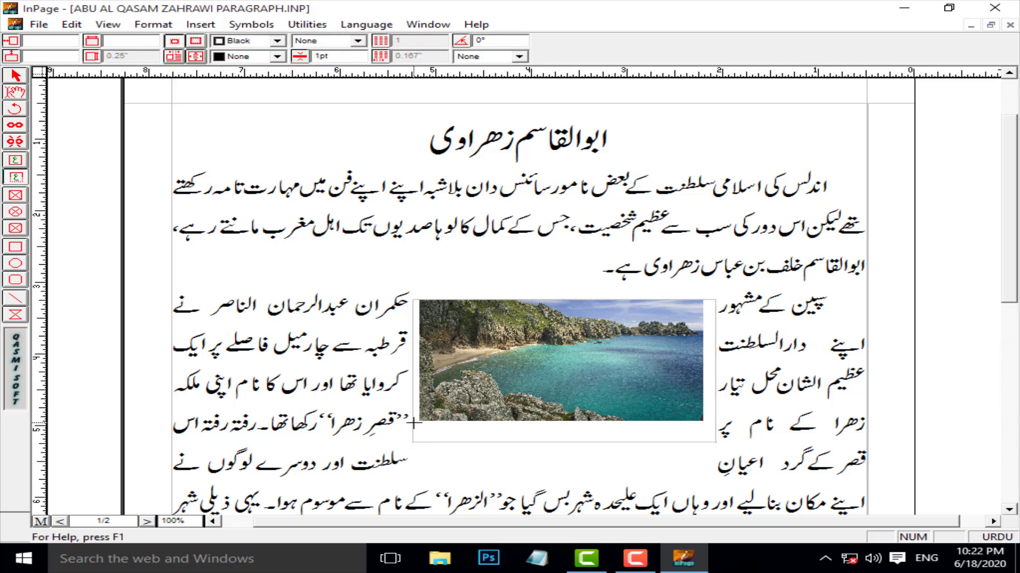
{"action": "left_click_drag", "start_coordinate": [413, 423], "coordinate": [714, 438]}
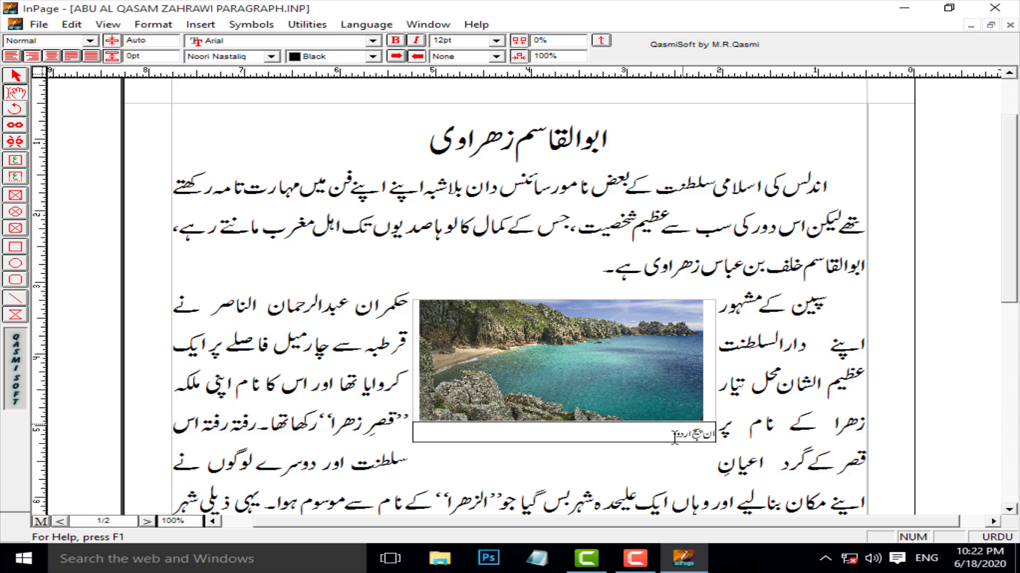
{"action": "left_click_drag", "start_coordinate": [670, 438], "coordinate": [727, 436]}
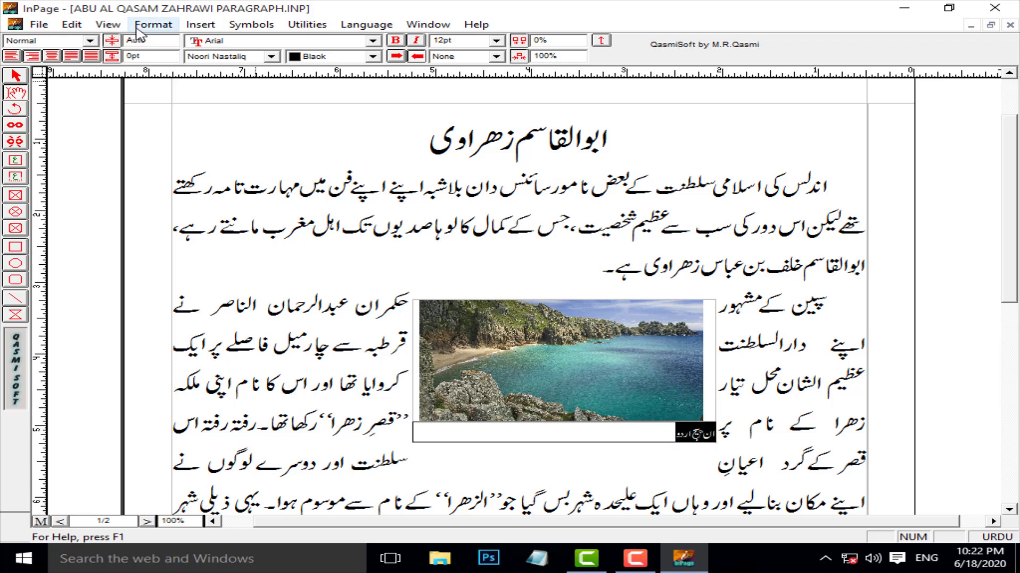
{"action": "left_click", "coordinate": [496, 40]}
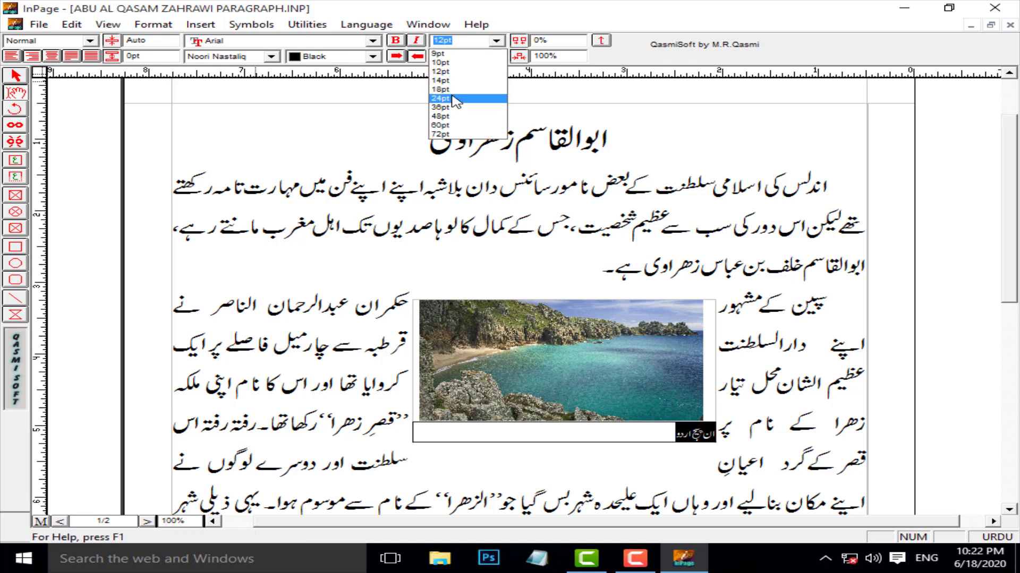
{"action": "left_click", "coordinate": [448, 98]}
{"action": "left_click", "coordinate": [634, 445]}
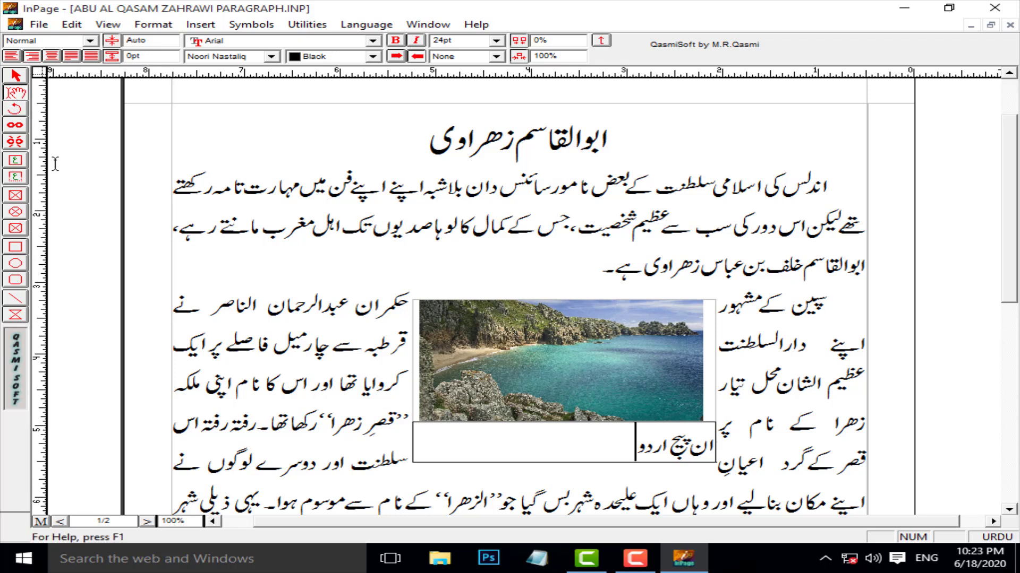
Step: Copy the first two names from the centred list at the end of page 2
{"action": "left_click", "coordinate": [147, 522]}
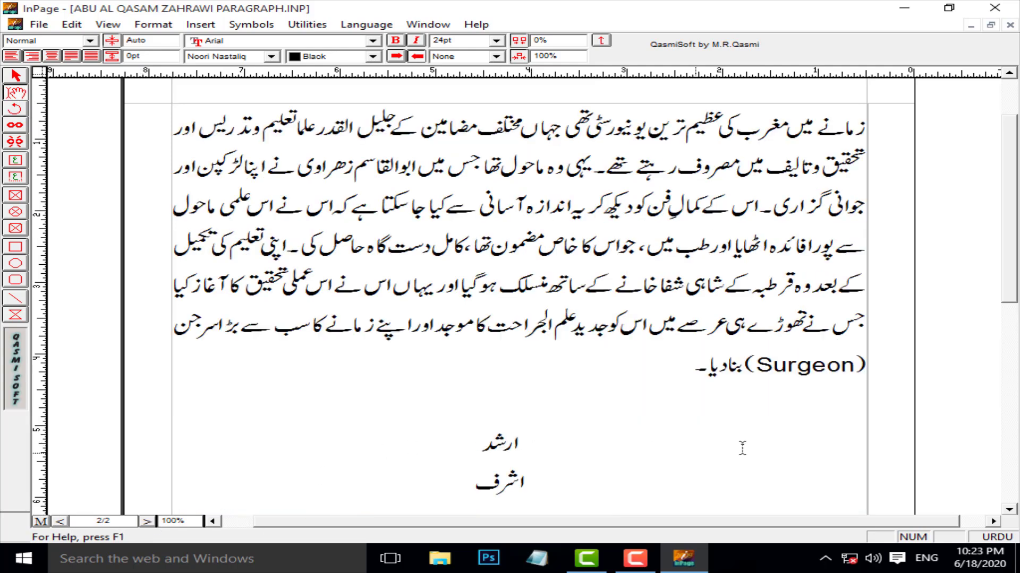
{"action": "left_click_drag", "start_coordinate": [1012, 265], "coordinate": [1013, 380]}
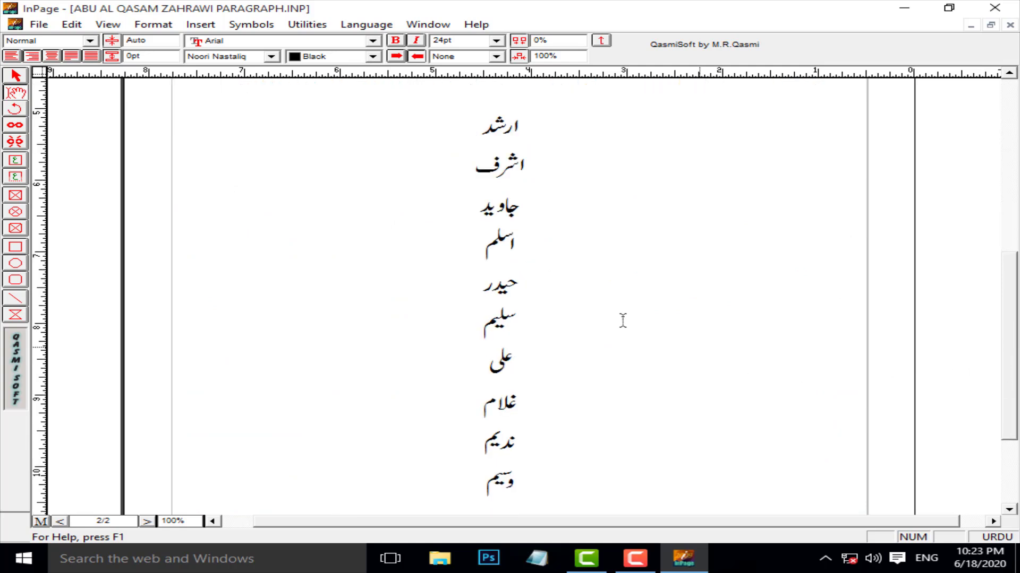
{"action": "left_click_drag", "start_coordinate": [528, 128], "coordinate": [460, 169]}
{"action": "key", "text": "ctrl+c"}
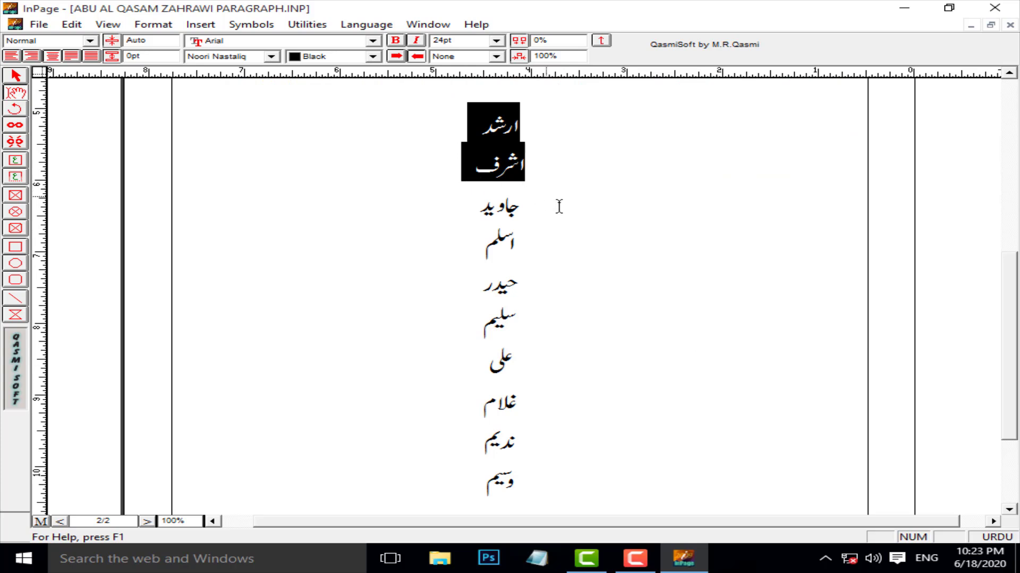
Step: Move the two copied names from the start of the list to directly after the fifth remaining name, without leaving a blank line
{"action": "key", "text": "Delete"}
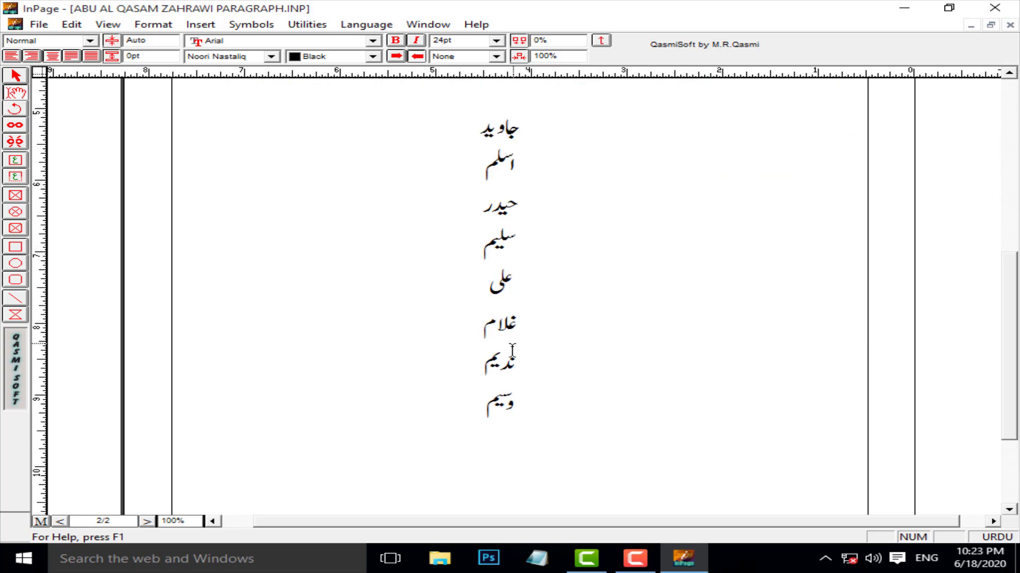
{"action": "left_click", "coordinate": [494, 288]}
{"action": "key", "text": "Return"}
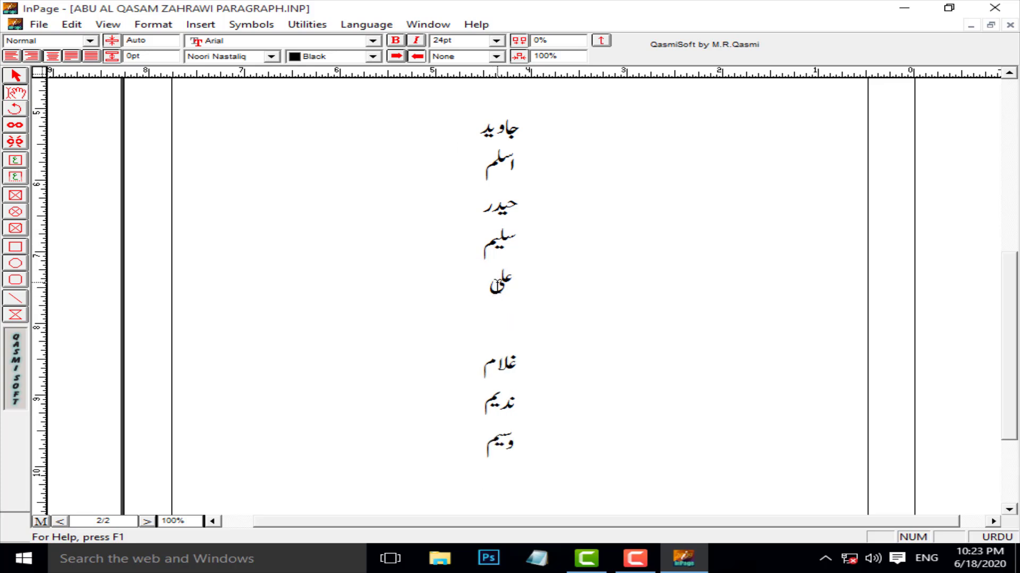
{"action": "key", "text": "ctrl+v"}
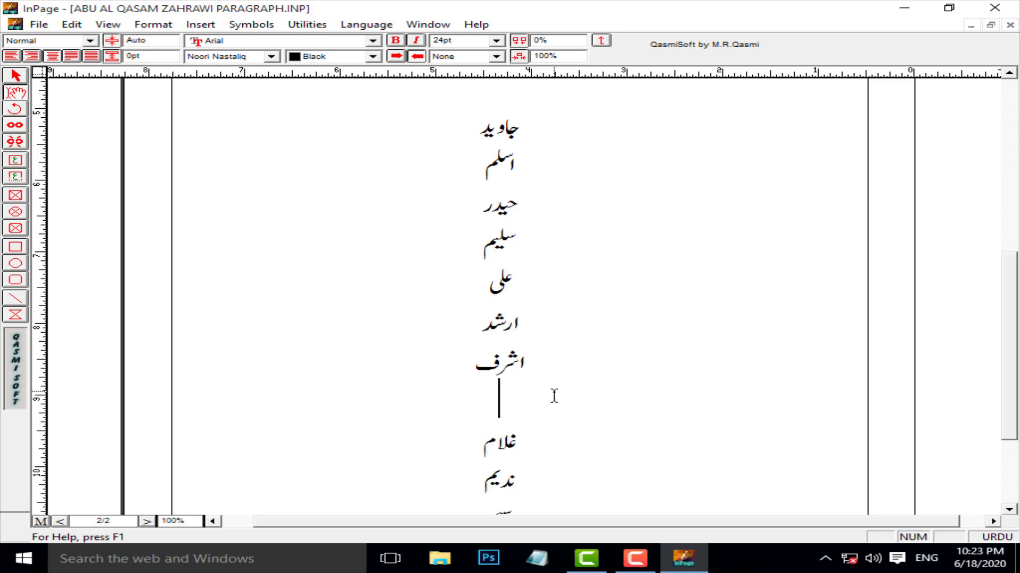
{"action": "key", "text": "BackSpace"}
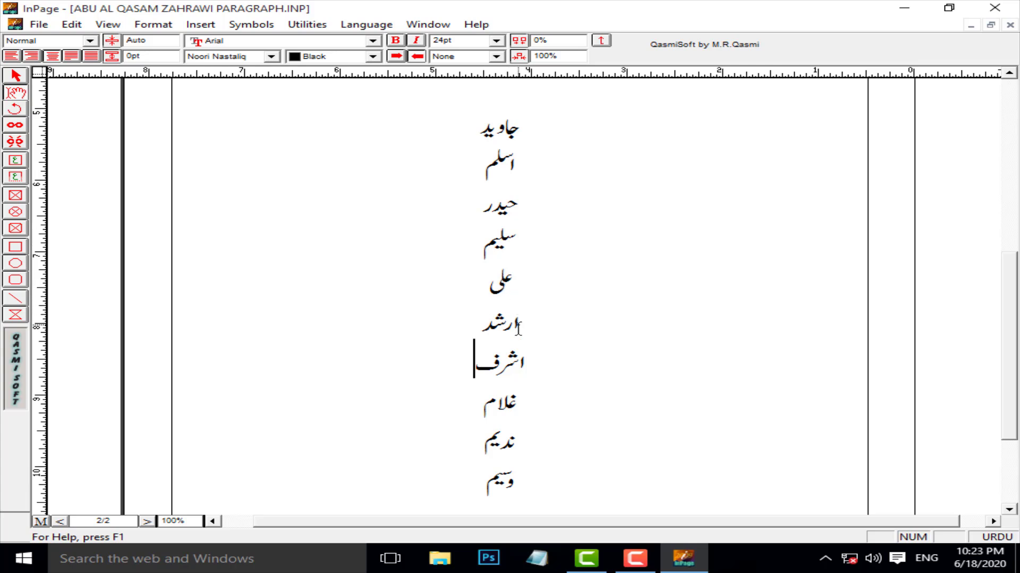
Step: Sort all ten names in the centred list alphabetically with Sort Text, using Urdu Colon as the delimiter, and deselect the list
{"action": "left_click_drag", "start_coordinate": [477, 491], "coordinate": [539, 136]}
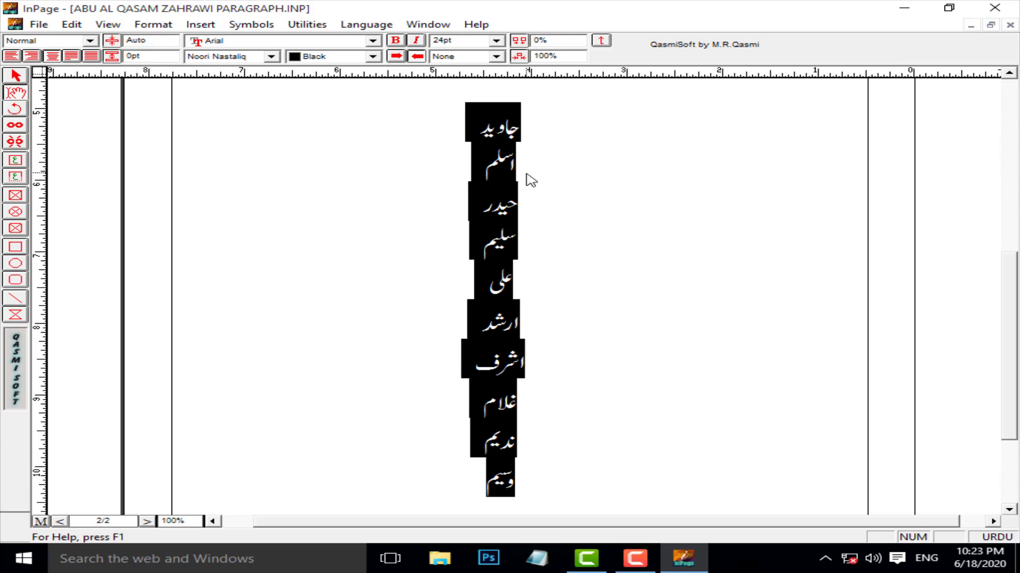
{"action": "left_click", "coordinate": [156, 25]}
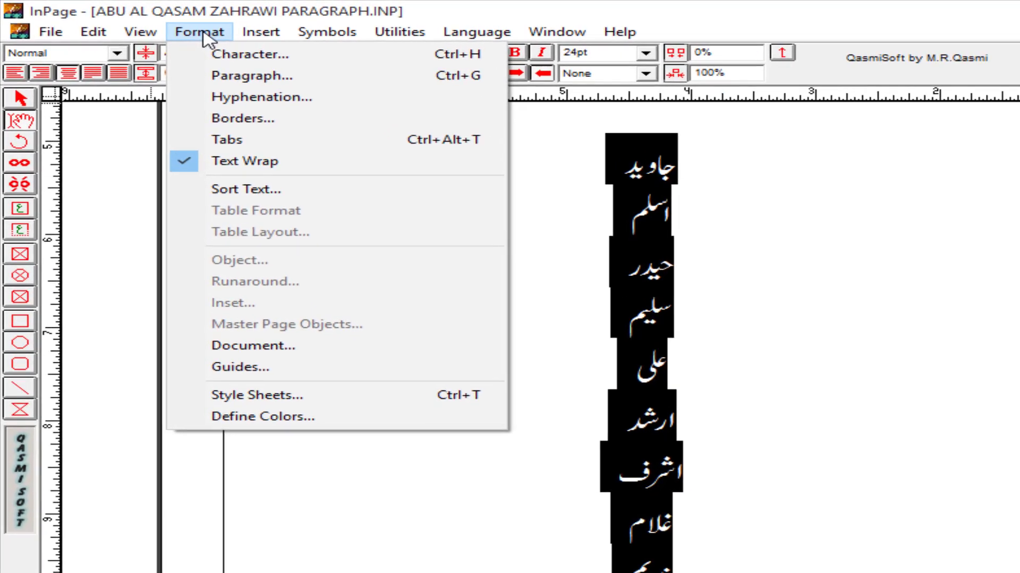
{"action": "left_click", "coordinate": [246, 192]}
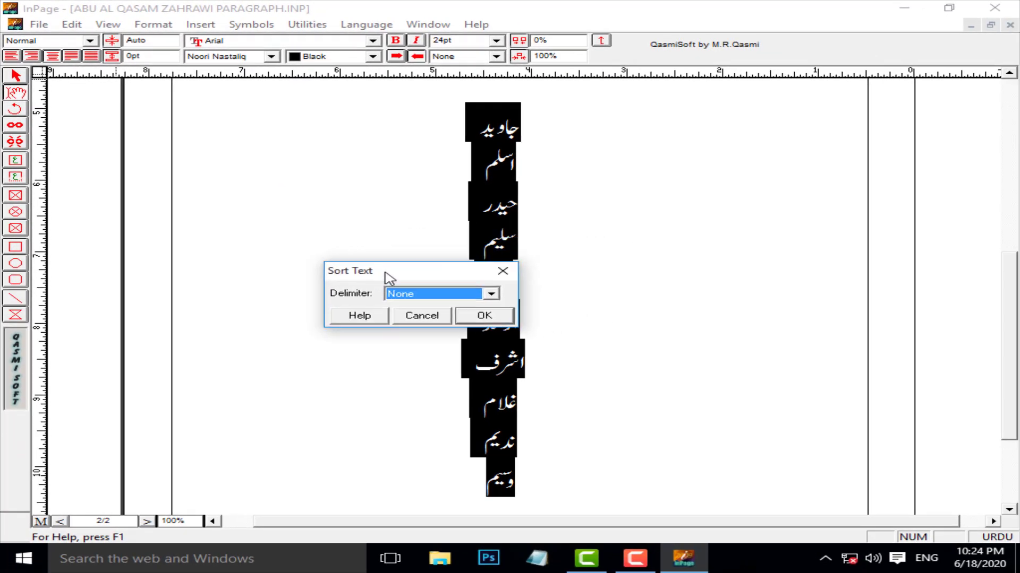
{"action": "left_click_drag", "start_coordinate": [389, 276], "coordinate": [311, 280]}
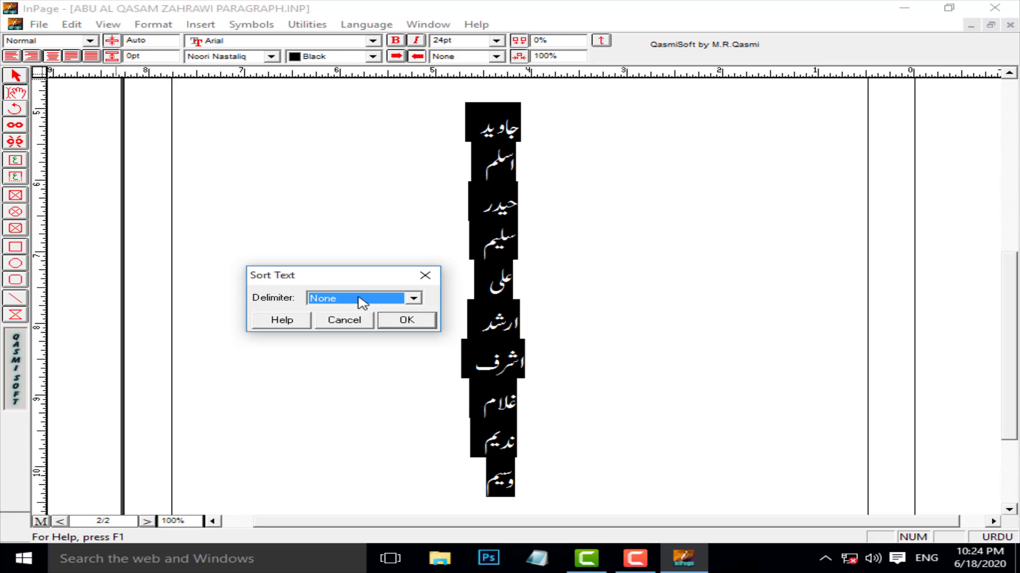
{"action": "left_click", "coordinate": [415, 300]}
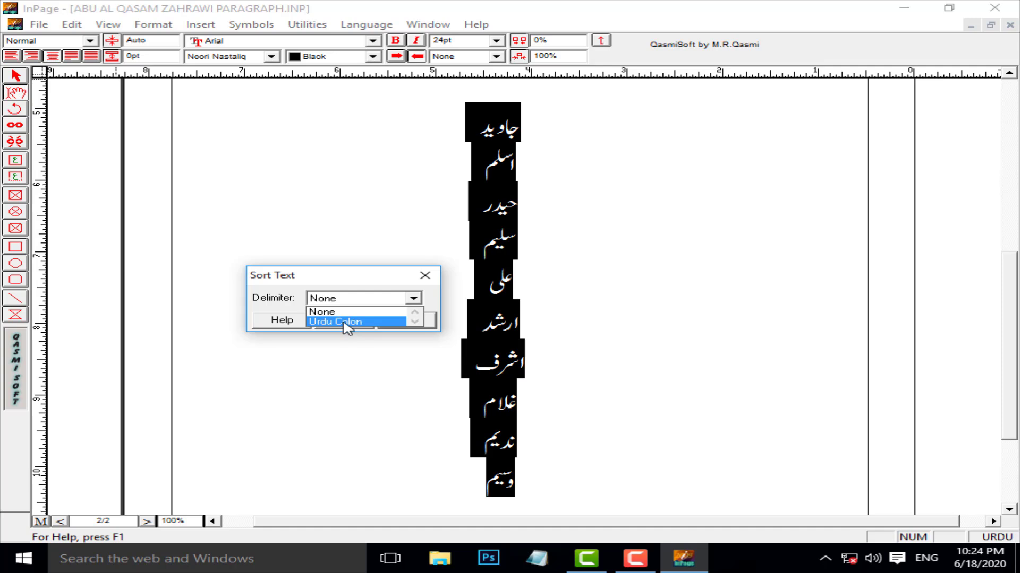
{"action": "left_click", "coordinate": [346, 322]}
{"action": "left_click", "coordinate": [406, 320]}
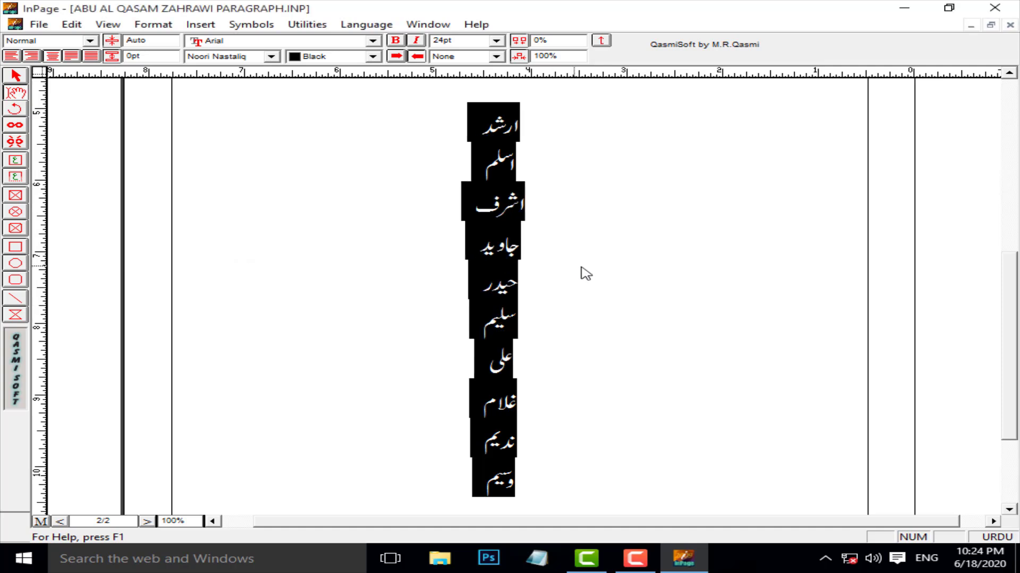
{"action": "left_click", "coordinate": [531, 247]}
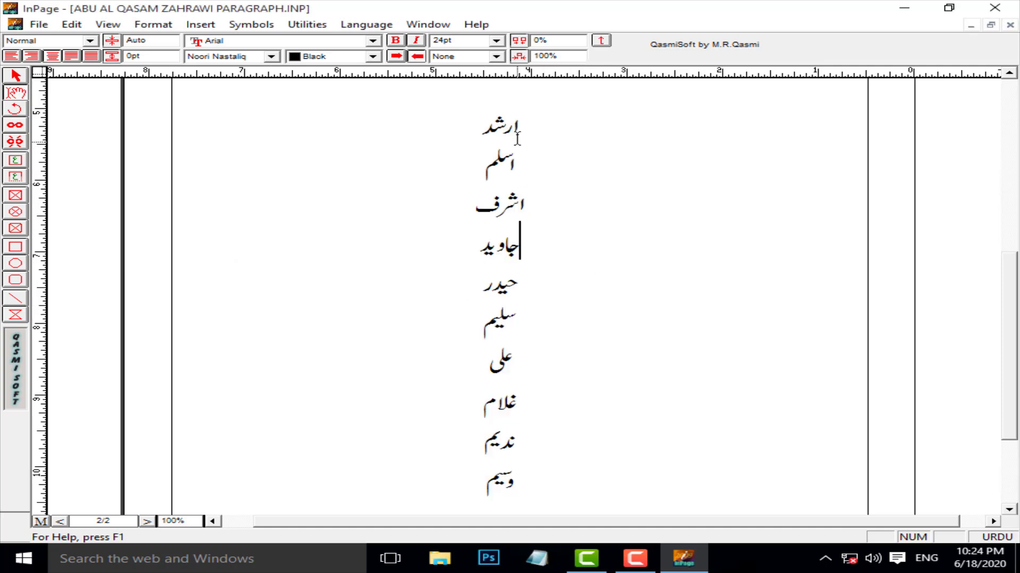